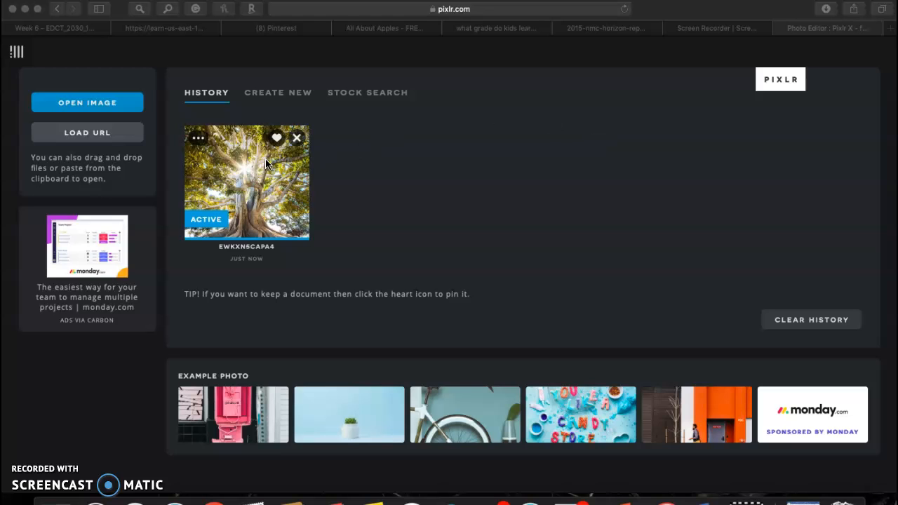
Bring up the Create New presets and scroll through them
left_click(278, 103)
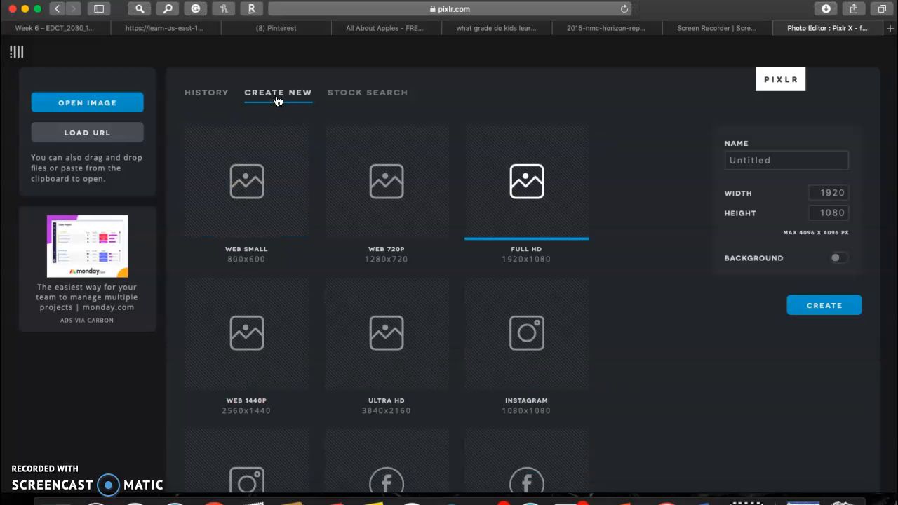
scroll(404, 289, "down", 1)
scroll(404, 289, "down", 5)
scroll(403, 287, "up", 5)
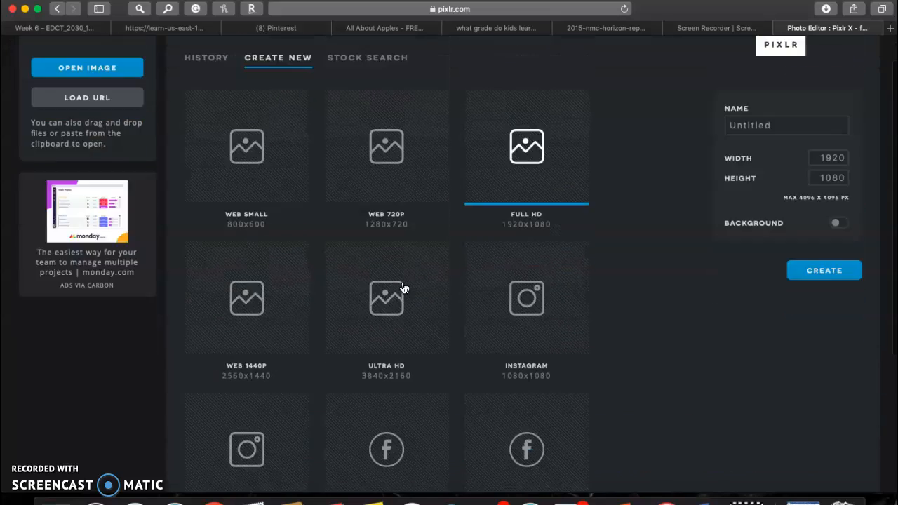
Replace 'river' with 'nature' in Stock Search and browse the Unsplash results
left_click(357, 101)
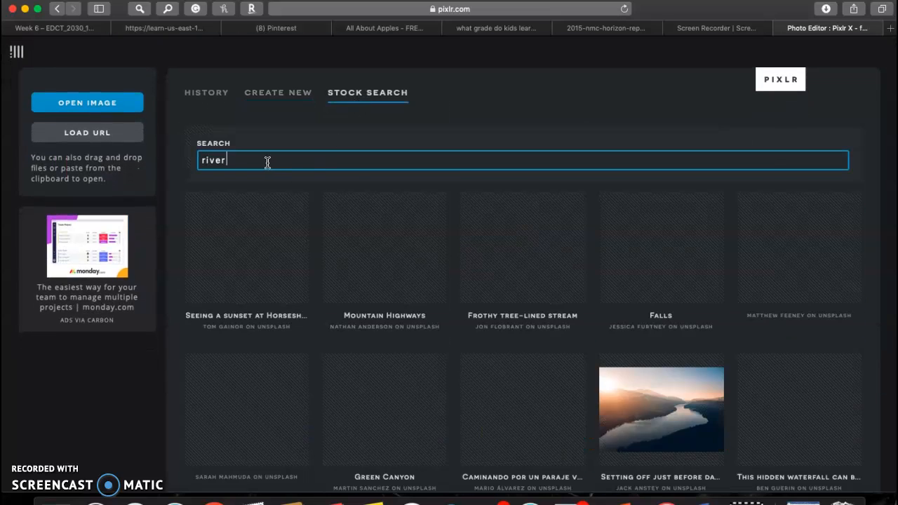
left_click_drag(244, 162, 169, 160)
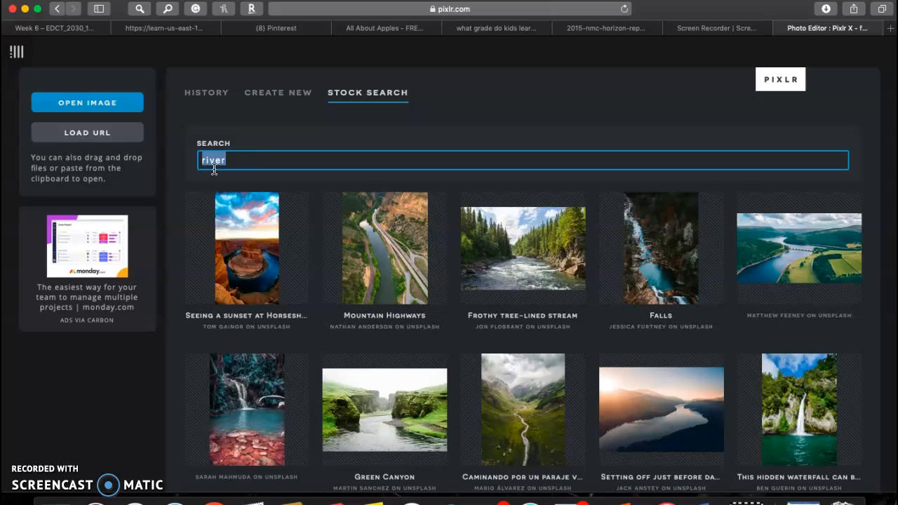
type("nature")
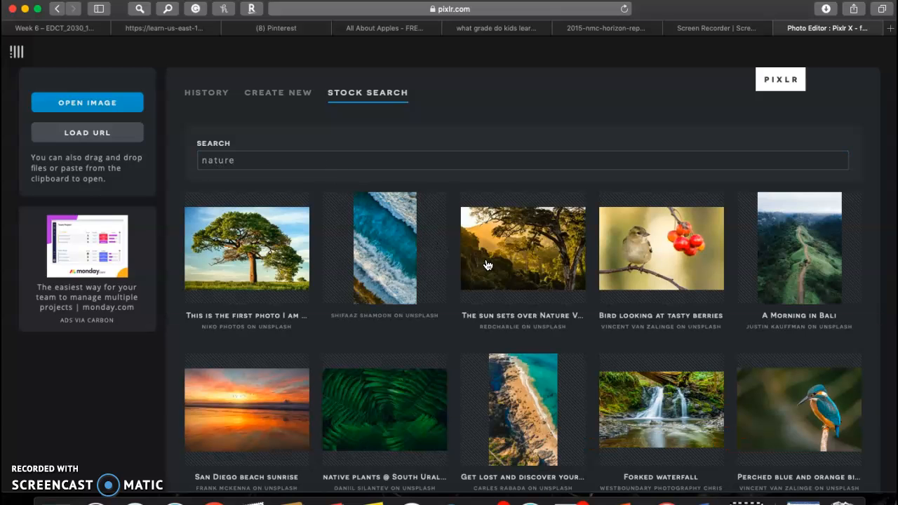
scroll(491, 268, "down", 2)
scroll(491, 268, "down", 10)
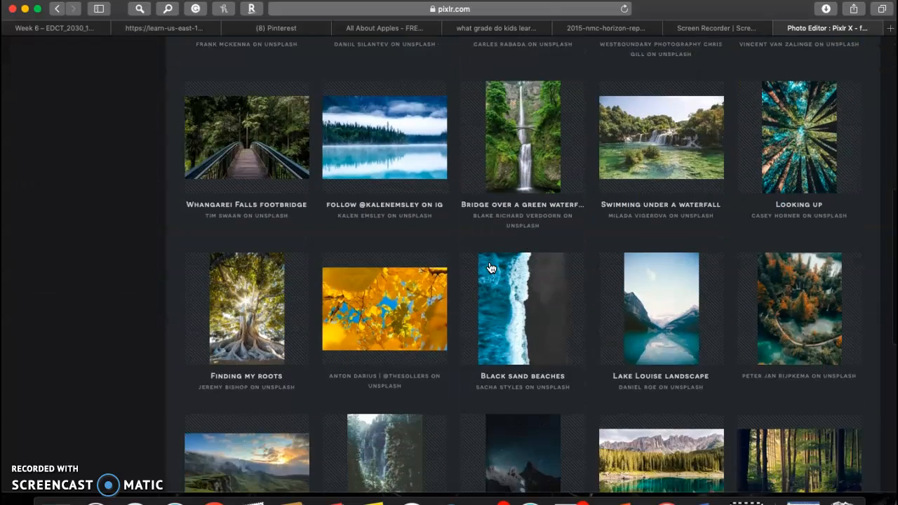
scroll(491, 268, "down", 8)
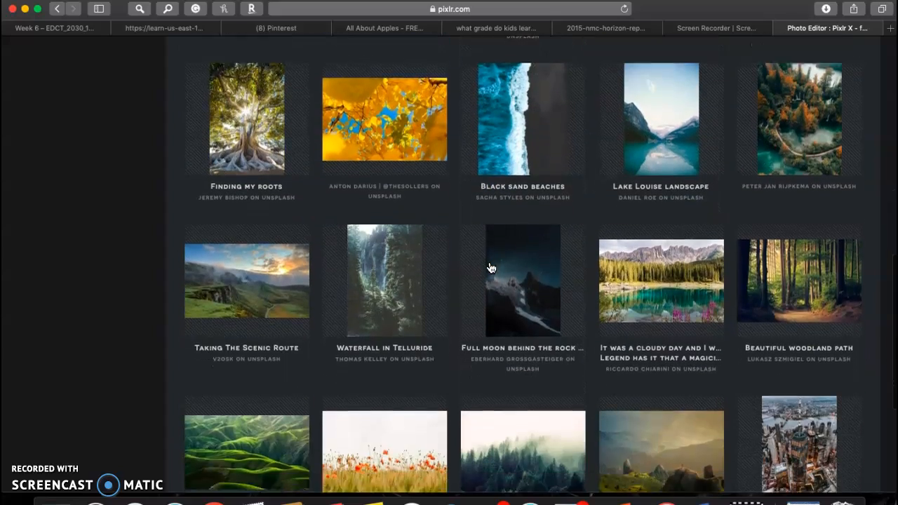
scroll(492, 269, "up", 5)
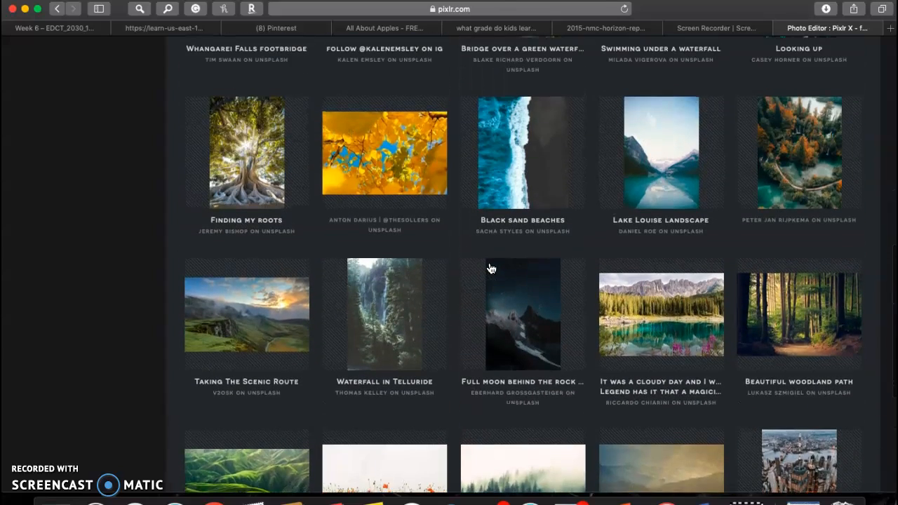
Open the 'Finding my roots' tree photo as a new document pre-resized to Full HD
left_click(259, 192)
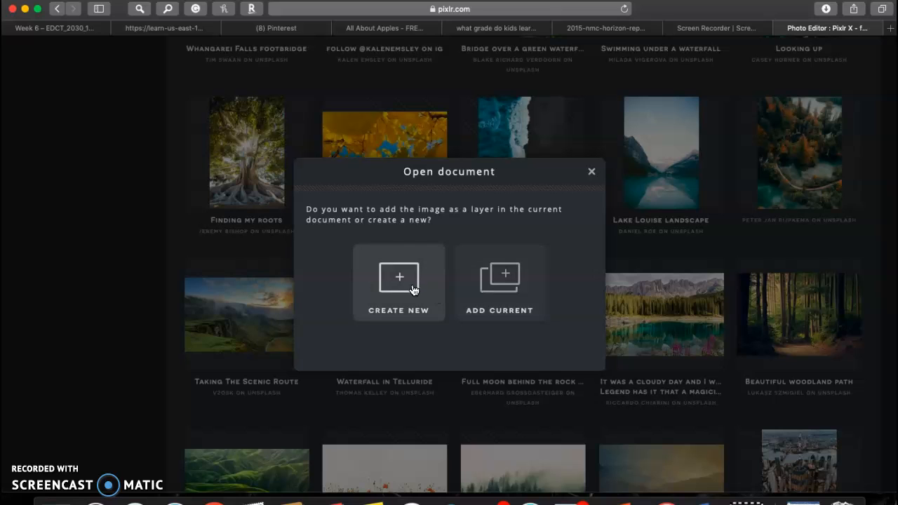
left_click(414, 290)
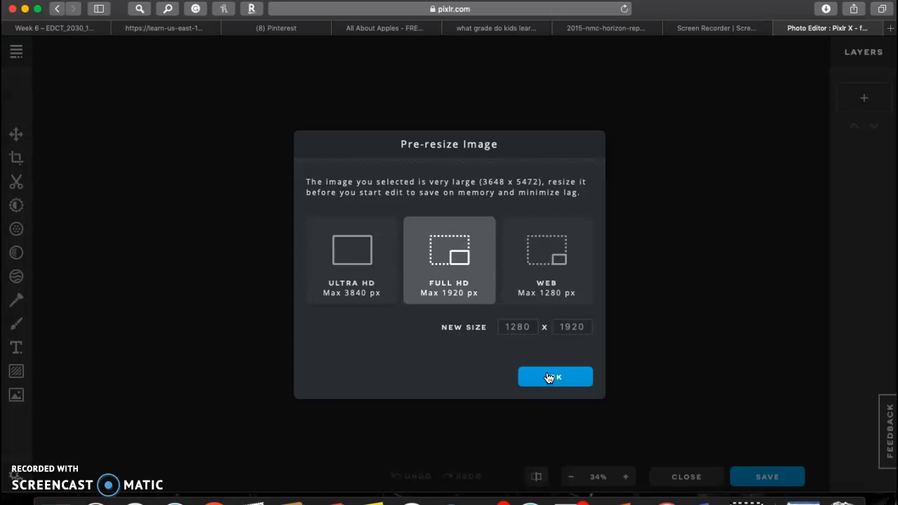
left_click(550, 378)
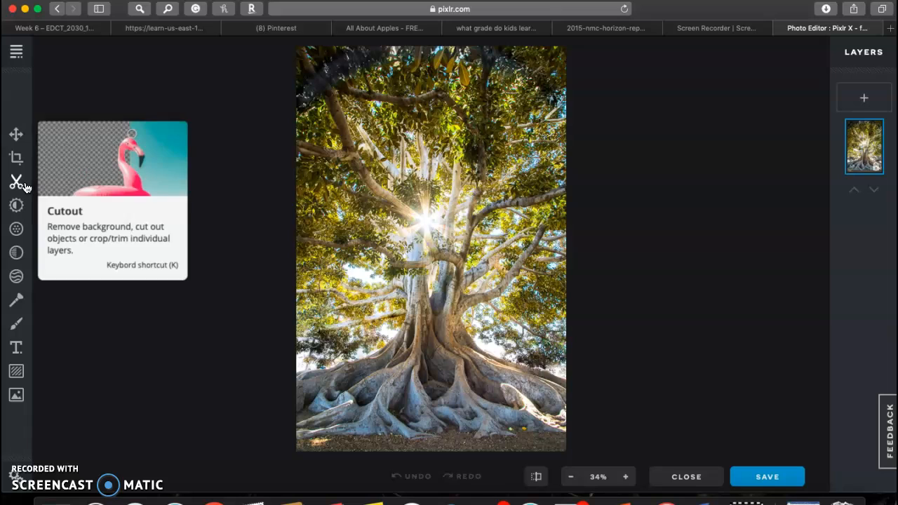
Set the filter's Sharpen to 100 and Clarity to -44, leaving Smooth and Blur at 0
left_click(16, 233)
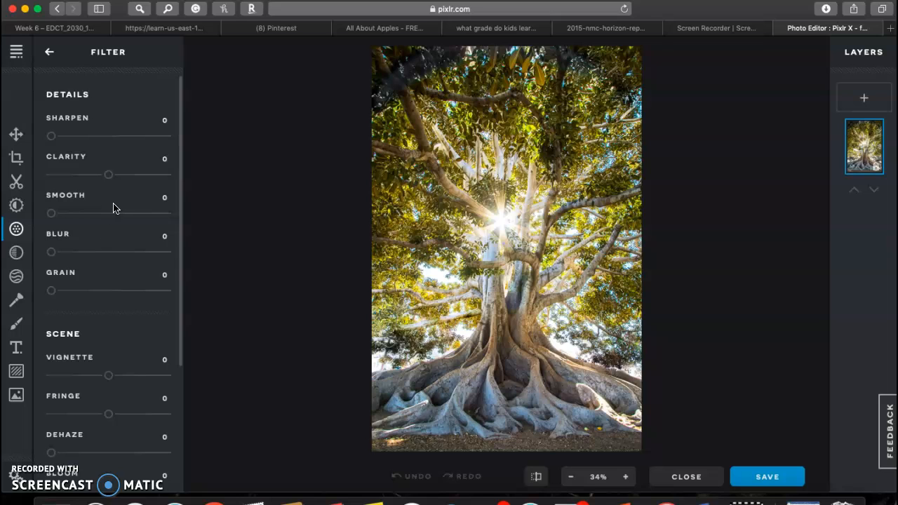
left_click_drag(50, 137, 171, 145)
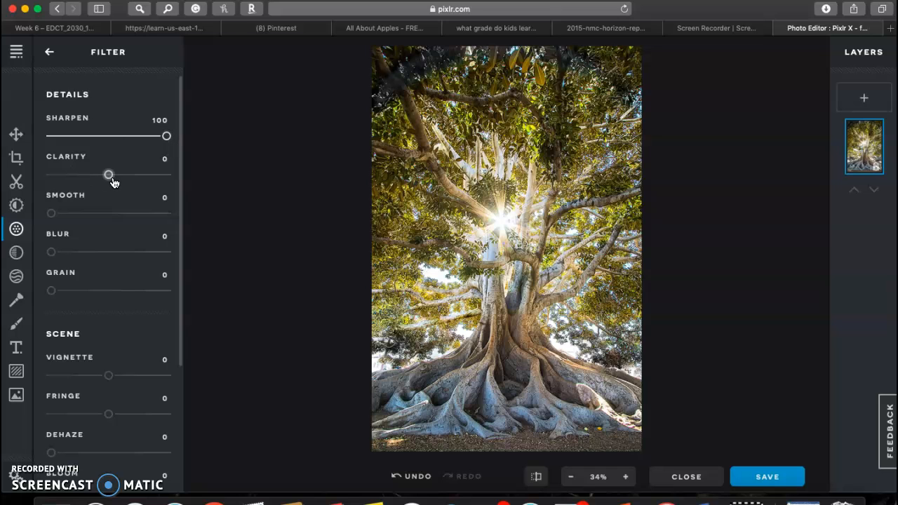
left_click_drag(110, 177, 177, 222)
left_click_drag(95, 216, 51, 217)
mouse_move(56, 255)
left_mouse_down()
mouse_move(153, 261)
mouse_move(50, 252)
left_mouse_up()
Add a vignette of 29 and keep Fringe at 0
left_click_drag(112, 380, 126, 391)
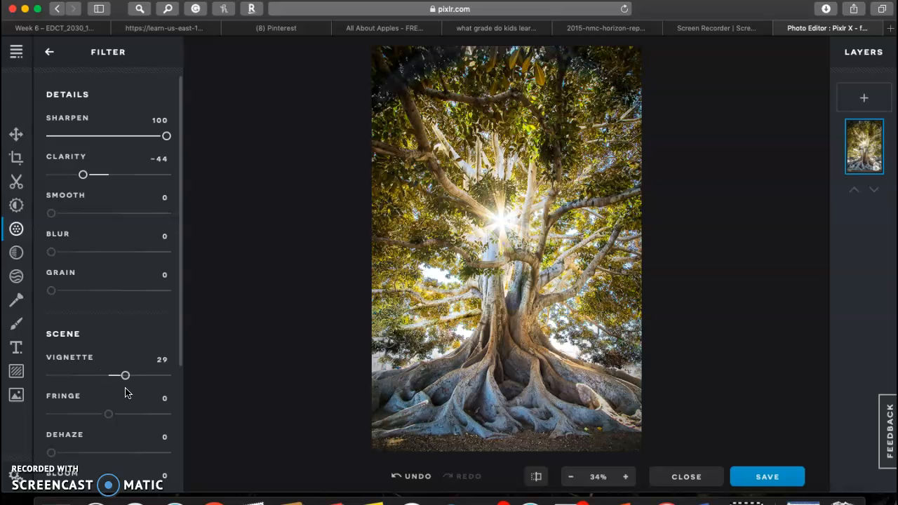
scroll(126, 399, "down", 1)
scroll(125, 399, "down", 4)
mouse_move(108, 260)
left_mouse_down()
mouse_move(161, 262)
mouse_move(58, 265)
mouse_move(102, 264)
mouse_move(108, 274)
left_mouse_up()
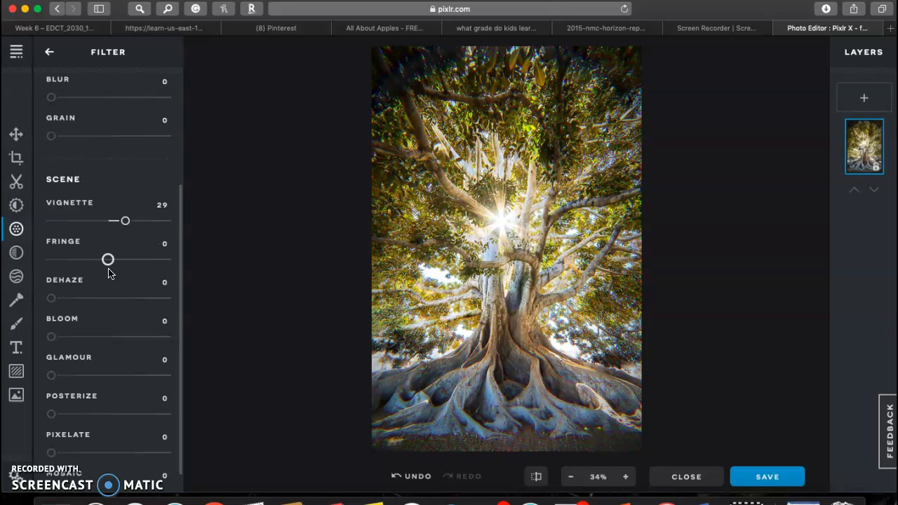
scroll(121, 332, "down", 1)
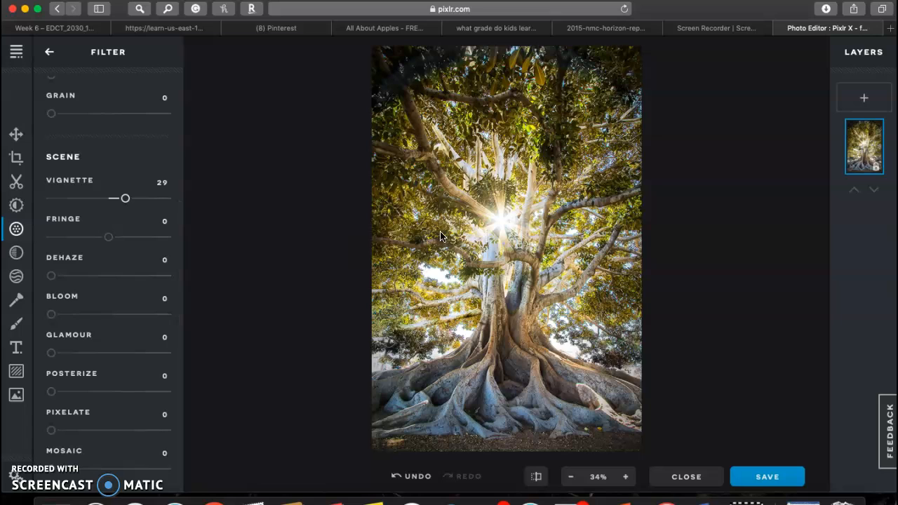
Raise the photo's Vibrance to 52, with Temperature ending at -2
left_click(16, 210)
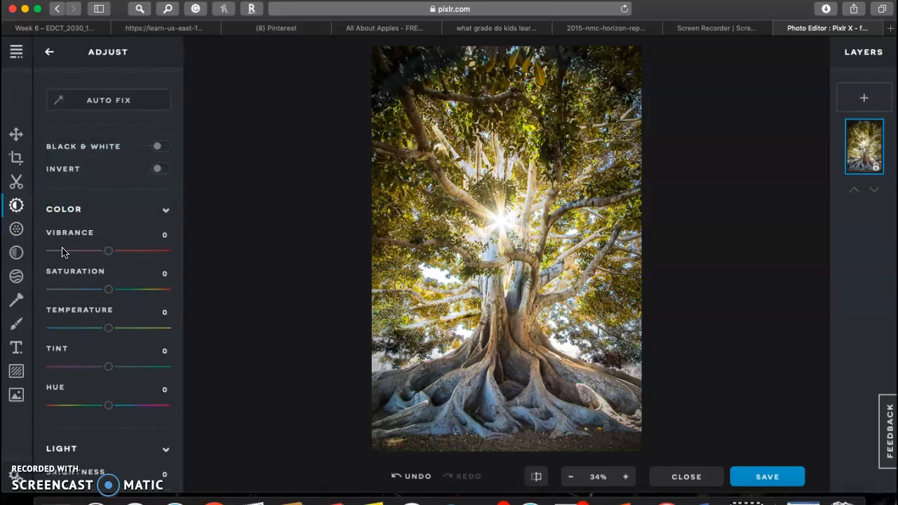
left_click_drag(109, 251, 139, 258)
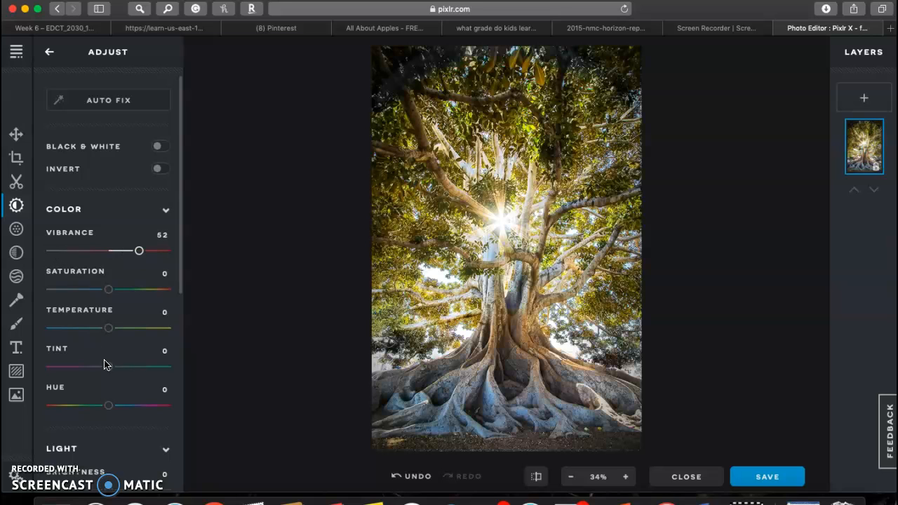
mouse_move(110, 330)
left_mouse_down()
mouse_move(148, 327)
mouse_move(124, 337)
mouse_move(53, 328)
mouse_move(110, 339)
left_mouse_up()
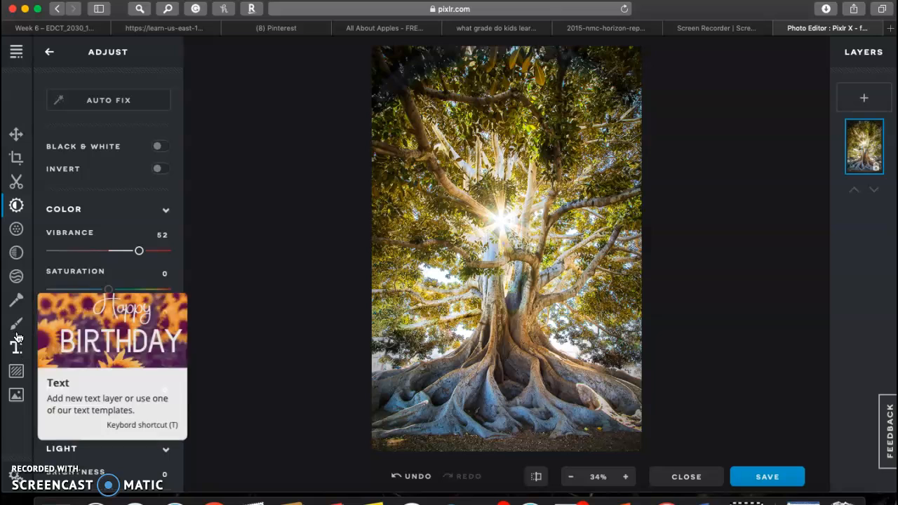
left_click(17, 303)
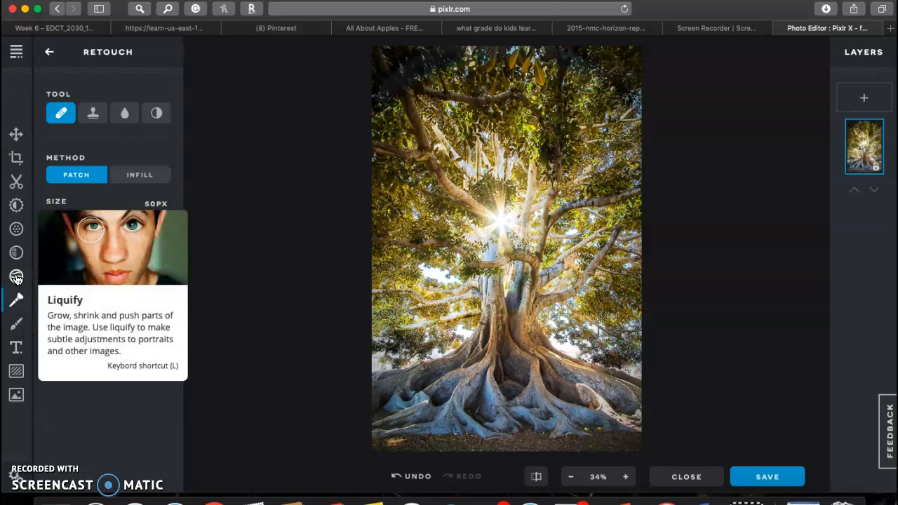
Choose the Swirl Right liquify brush and set its size to 46%
left_click(17, 278)
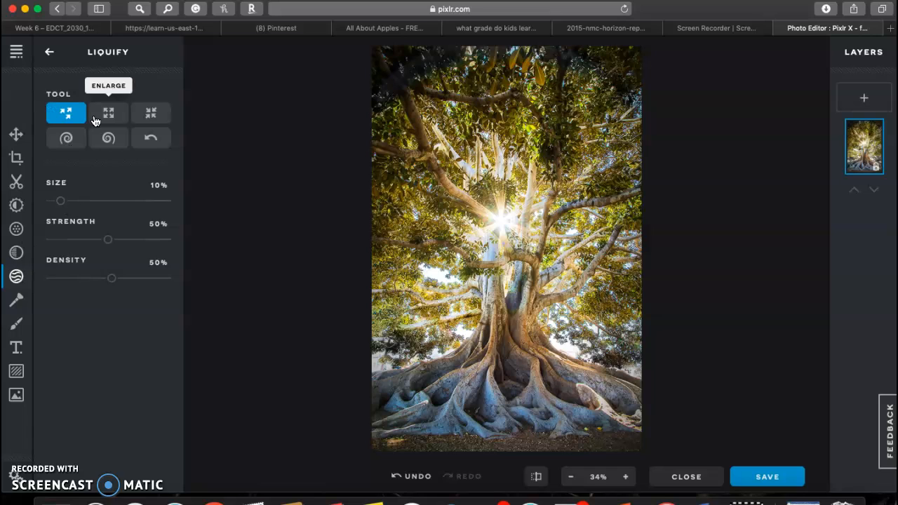
left_click(67, 138)
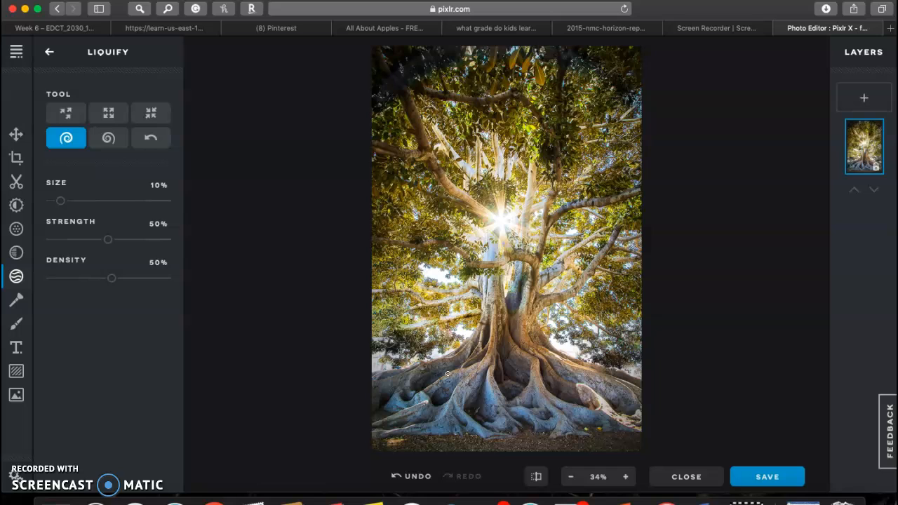
right_click(466, 406)
left_click(445, 390)
left_click_drag(60, 200, 102, 201)
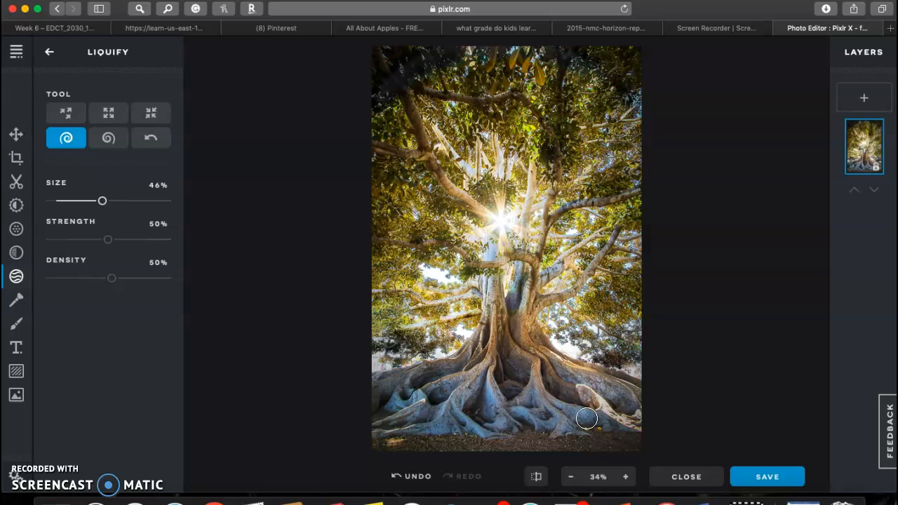
Add a new text layer and move it toward the bottom of the photo
left_click(17, 349)
left_click(161, 121)
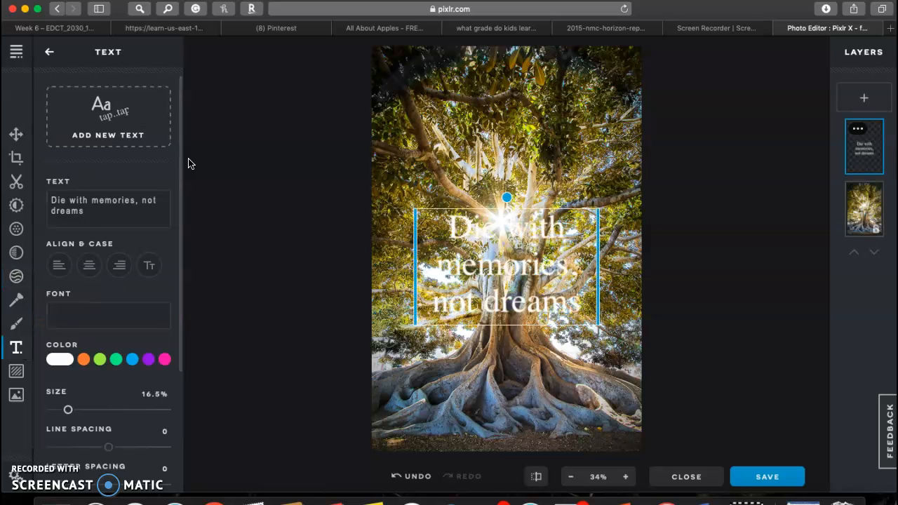
left_click_drag(457, 227, 447, 350)
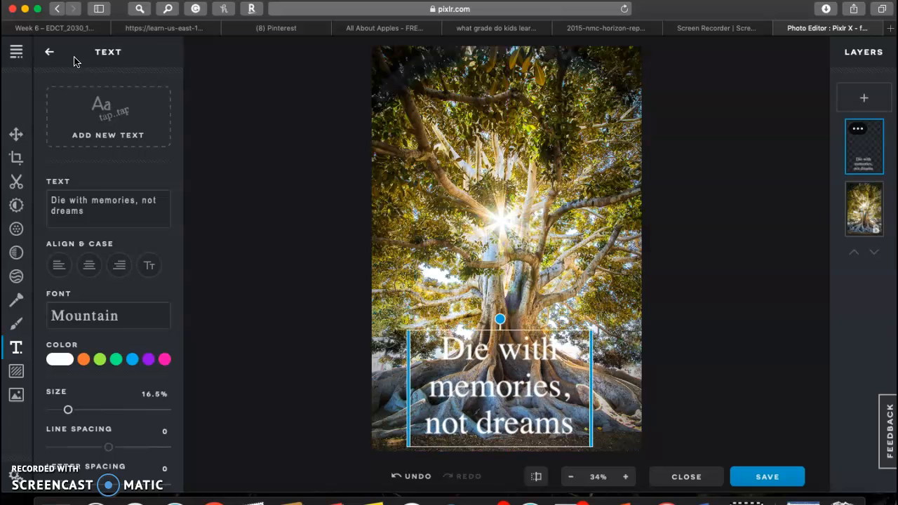
Replace the sample text with 'Earth day!' and place it near the bottom edge
left_click_drag(87, 211, 50, 200)
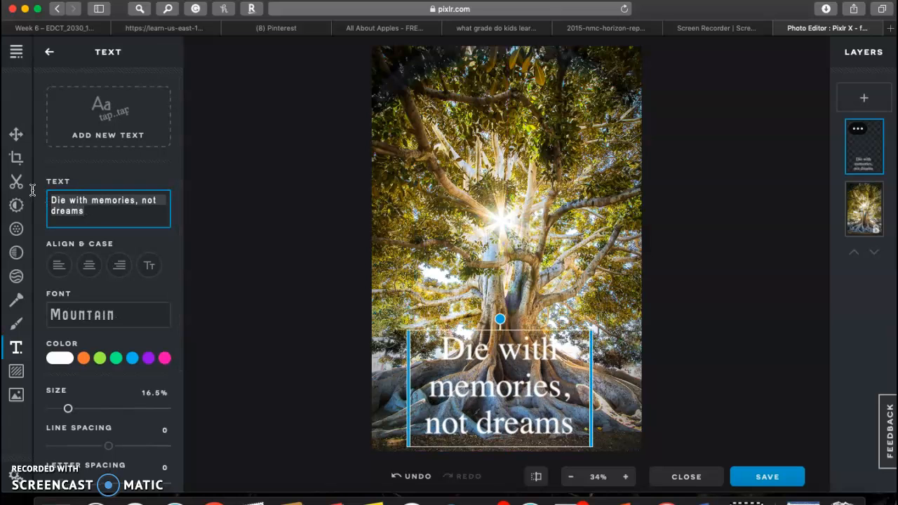
key("BackSpace")
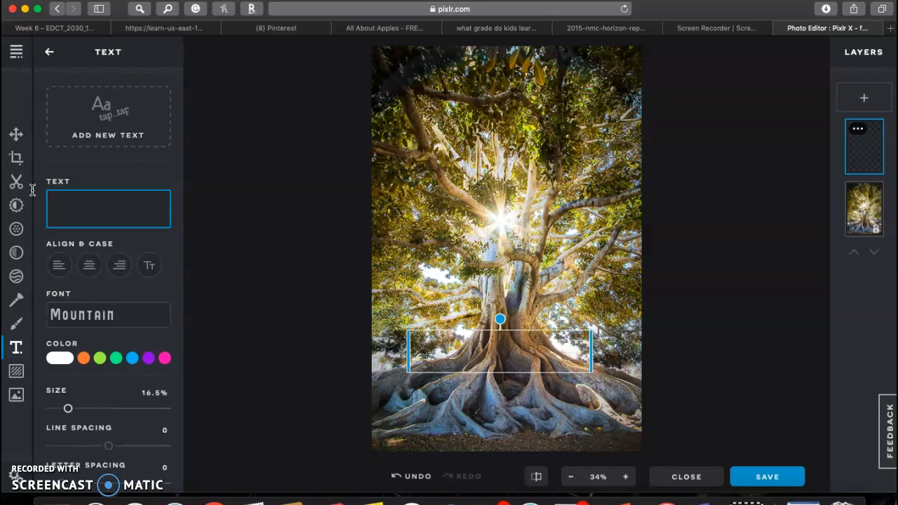
type("Earth")
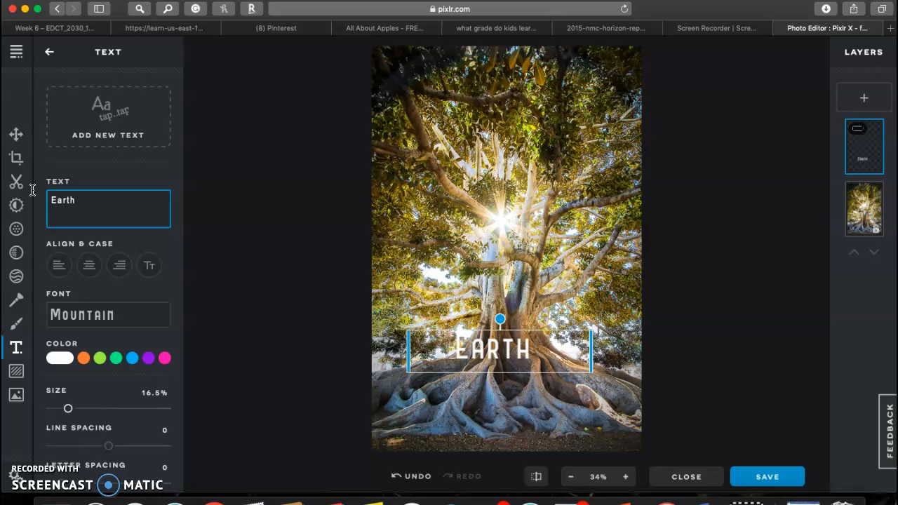
type(" day!")
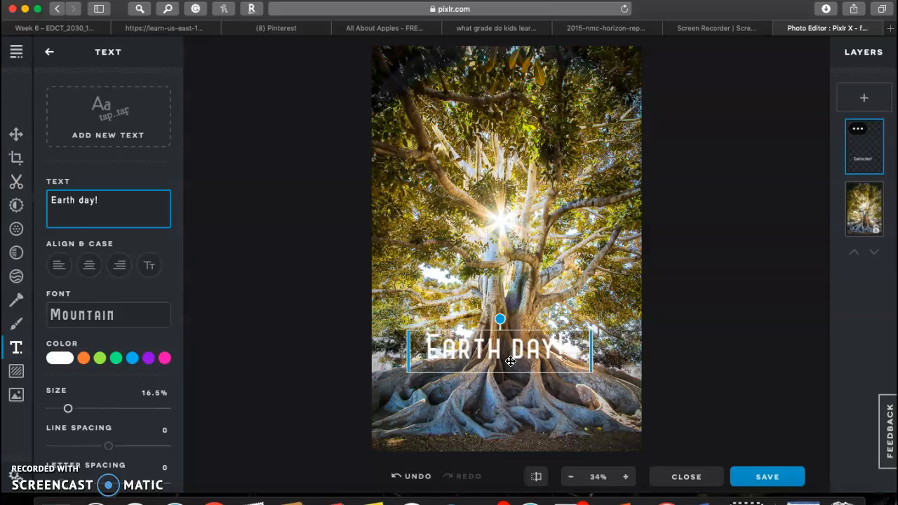
left_click_drag(512, 373, 528, 460)
left_click(337, 391)
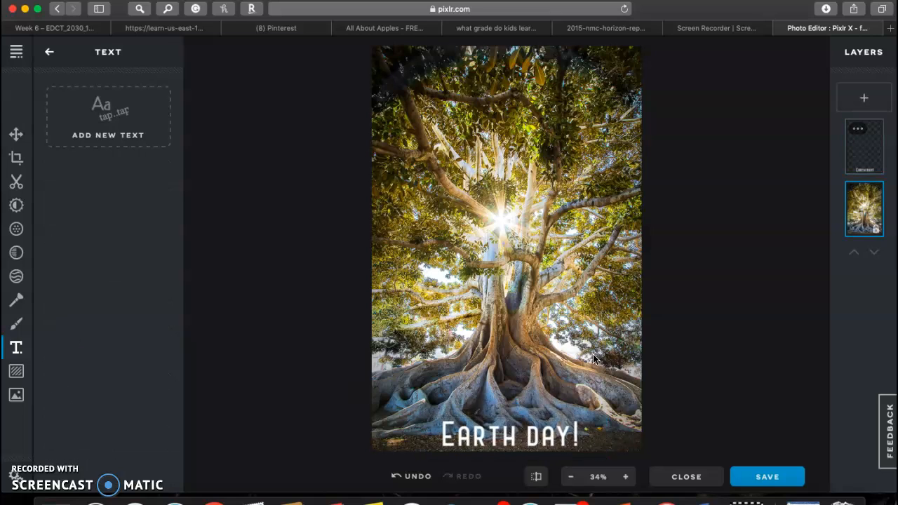